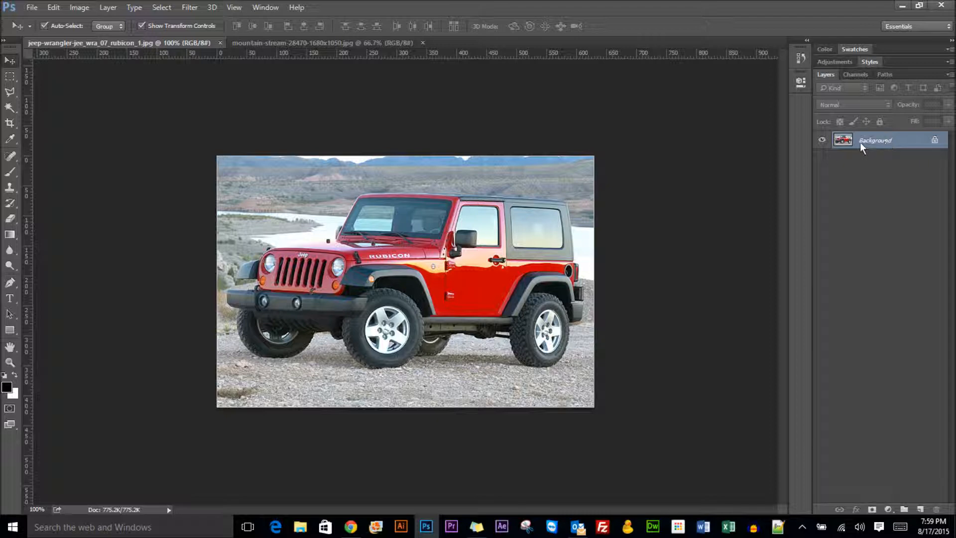
- Convert the Jeep image's locked Background into a regular layer named Layer 0, keeping Normal mode and 100% opacity
right_click(904, 141)
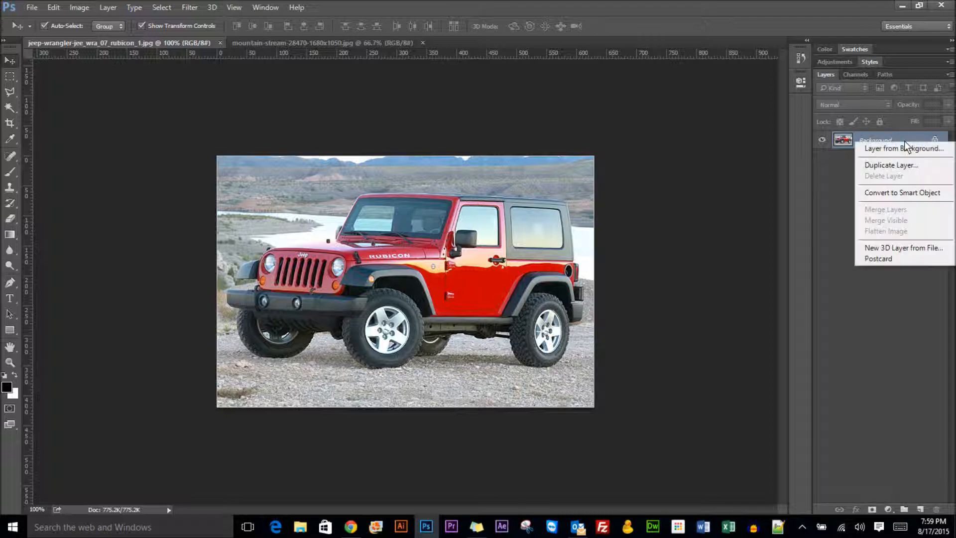
left_click(904, 148)
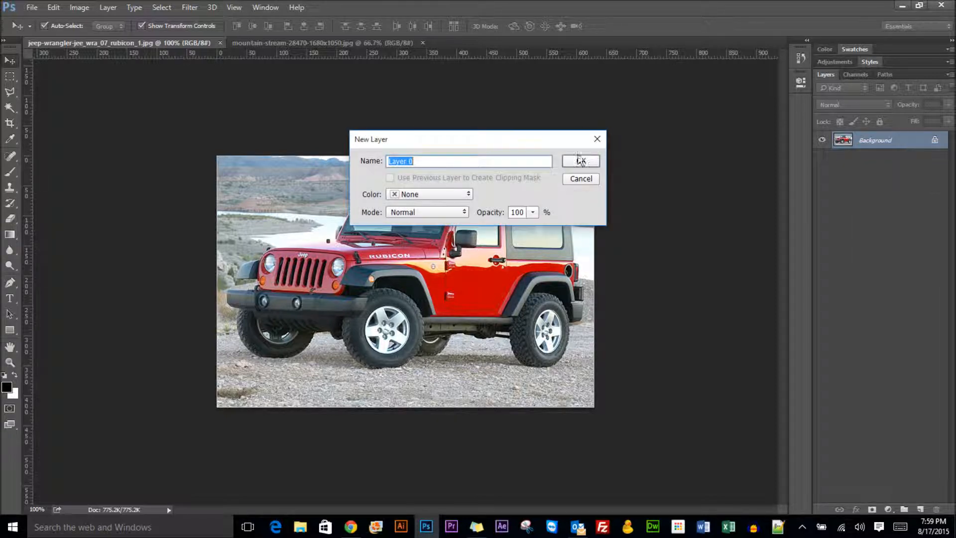
left_click(587, 163)
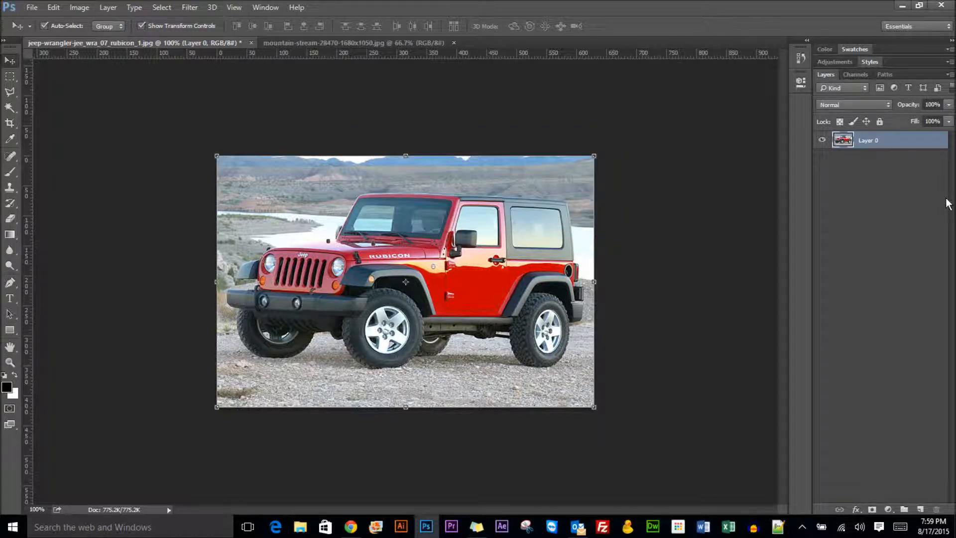
double_click(873, 141)
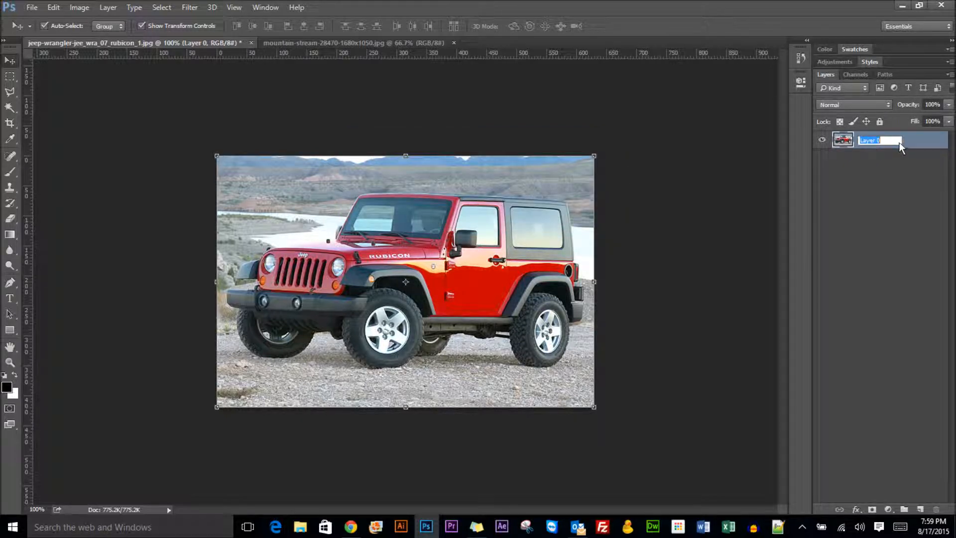
left_click(915, 136)
- Try placing the uncut Jeep photo in the mountain-stream image, undo the placement, and return to the Jeep image
left_click_drag(428, 242, 393, 212)
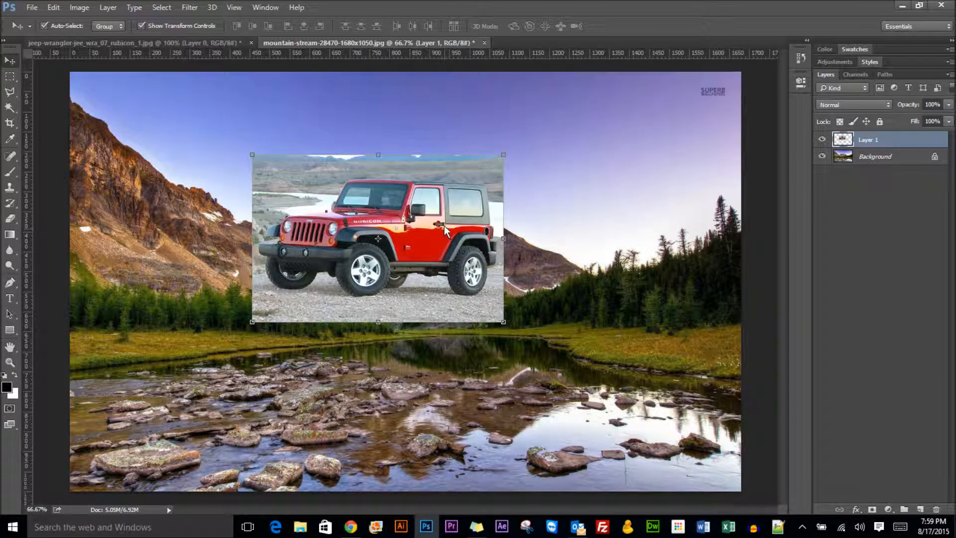
key("ctrl+z")
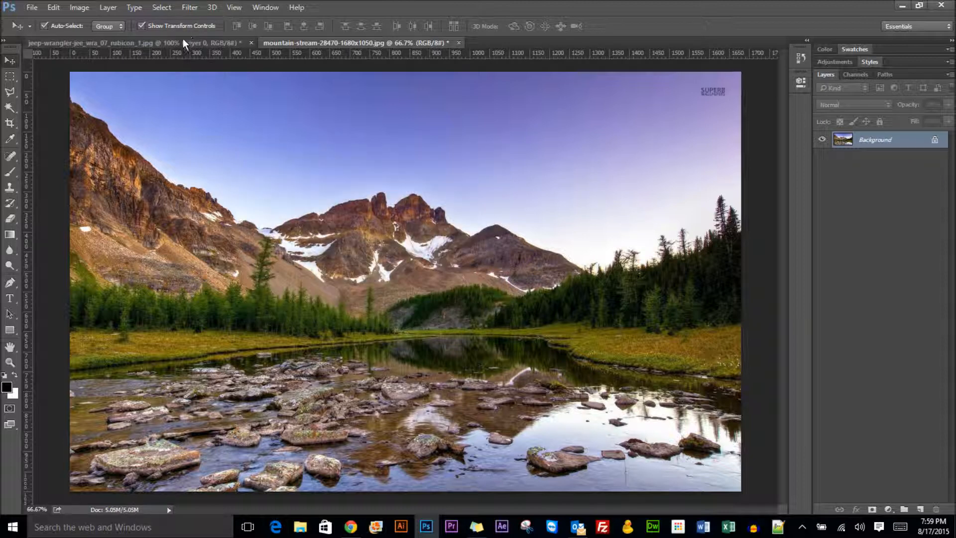
left_click(182, 41)
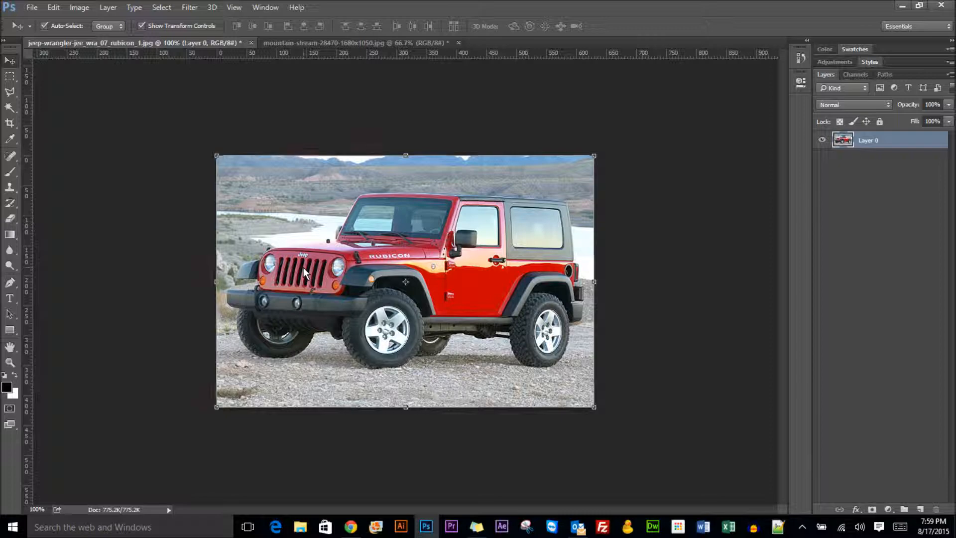
- Enlarge the Jeep image to 300% around the rear roof and side windows
key("ctrl+plus")
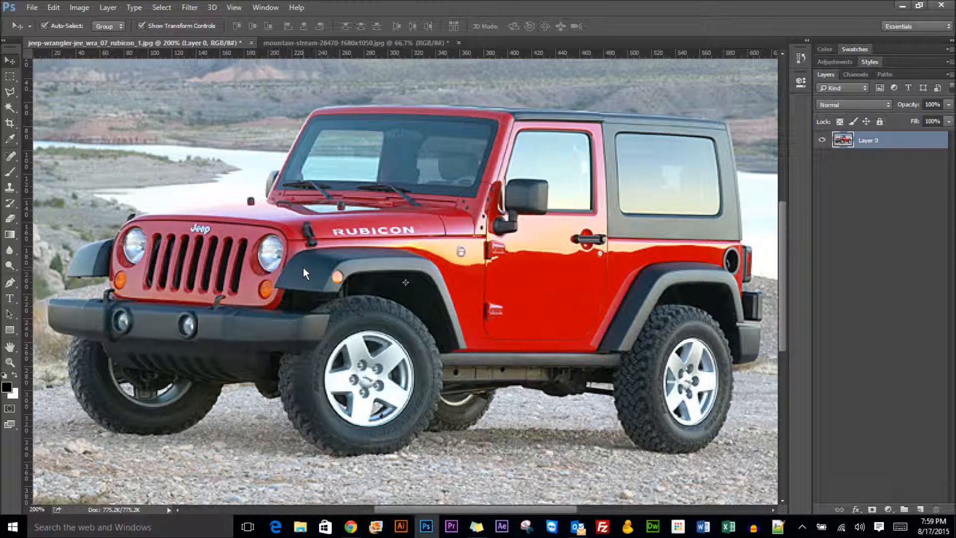
key("ctrl+plus")
scroll(295, 388, "up", 3)
scroll(307, 349, "up", 5)
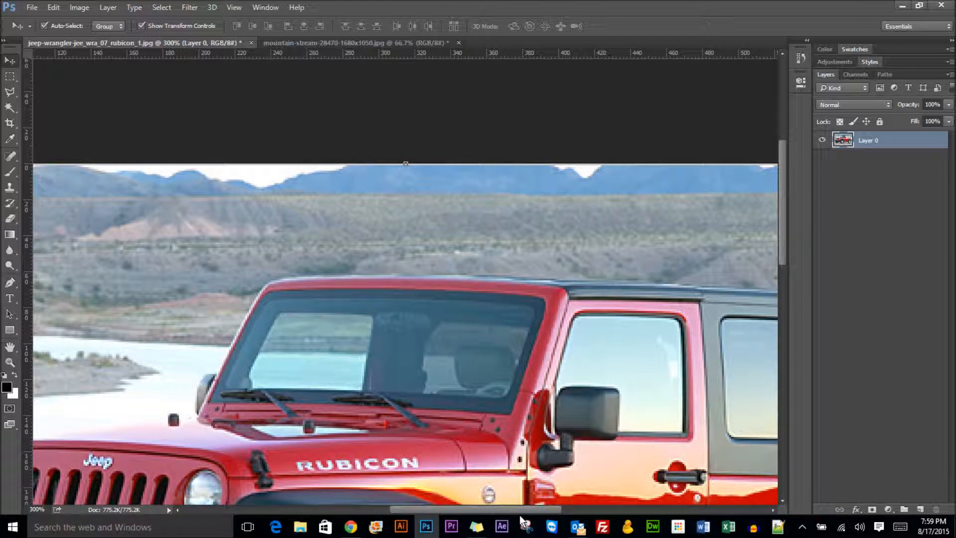
left_click_drag(502, 508, 592, 510)
scroll(309, 349, "down", 1)
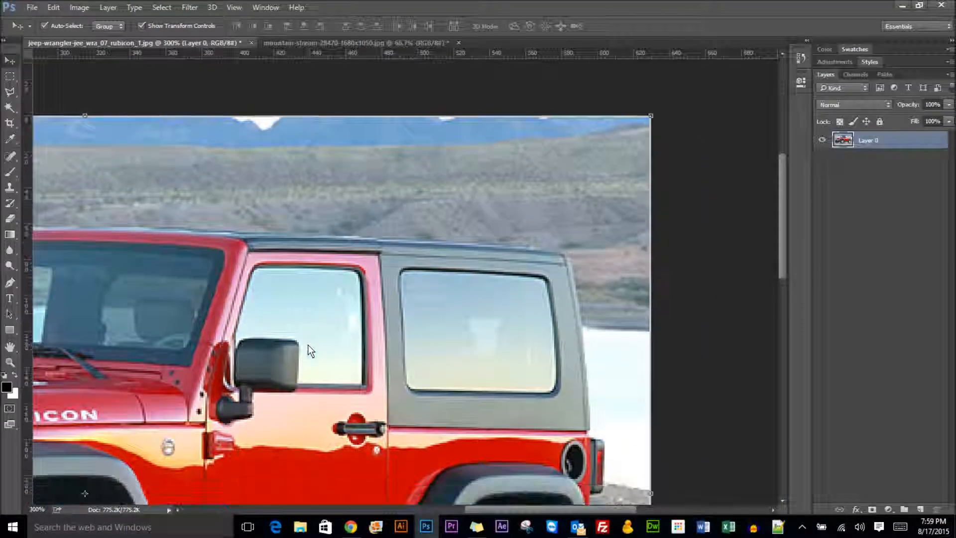
scroll(465, 468, "down", 1)
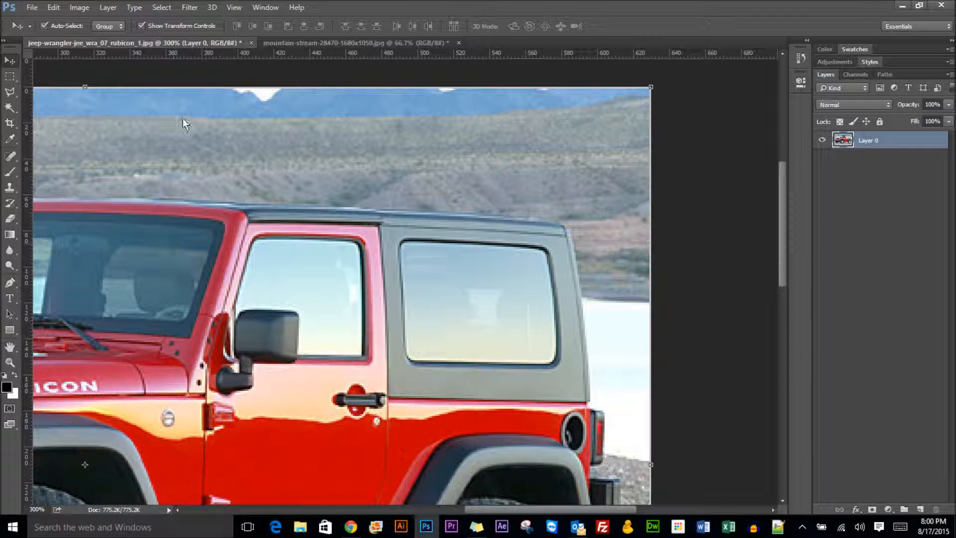
- Try a freehand Lasso selection along the Jeep's roof and rear edge, and deselect it
left_click(10, 91)
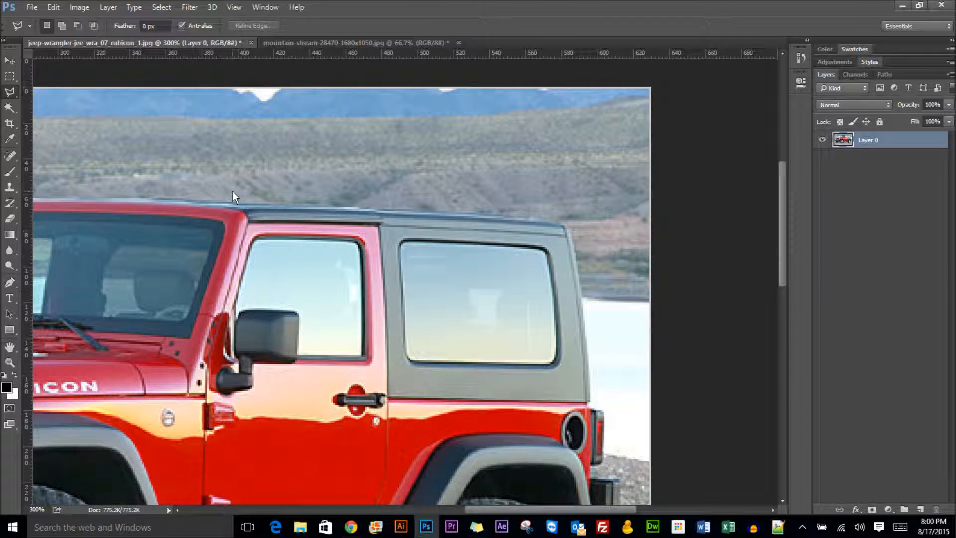
right_click(9, 94)
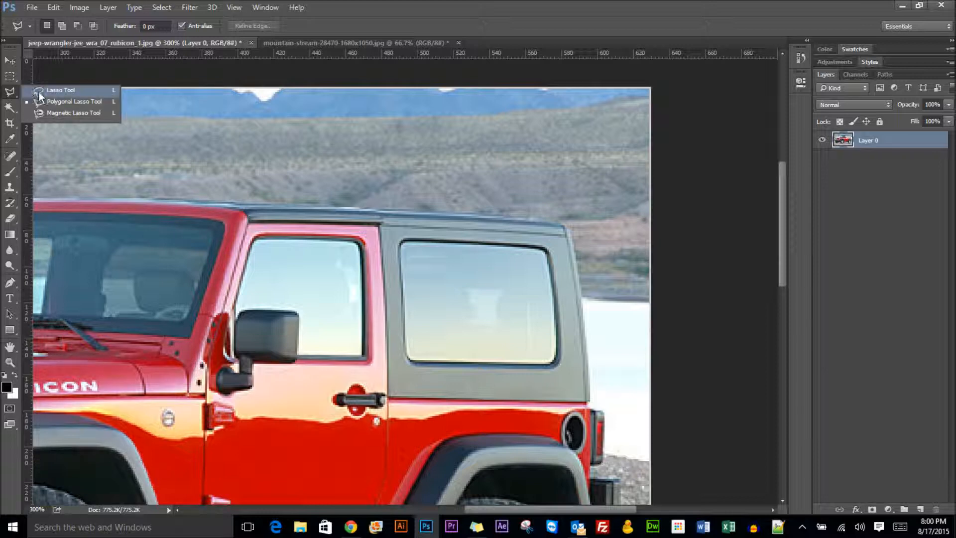
left_click(57, 115)
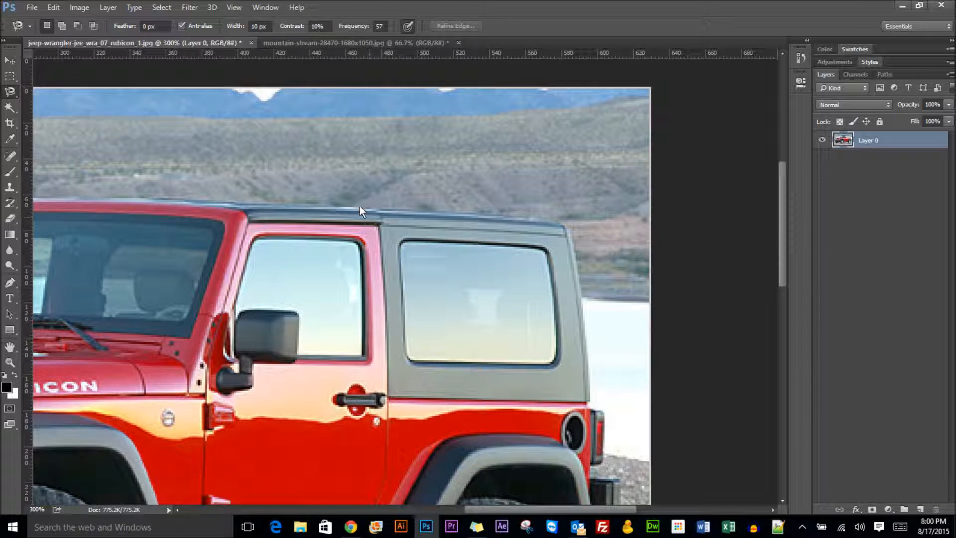
left_click(10, 95)
left_click(28, 93)
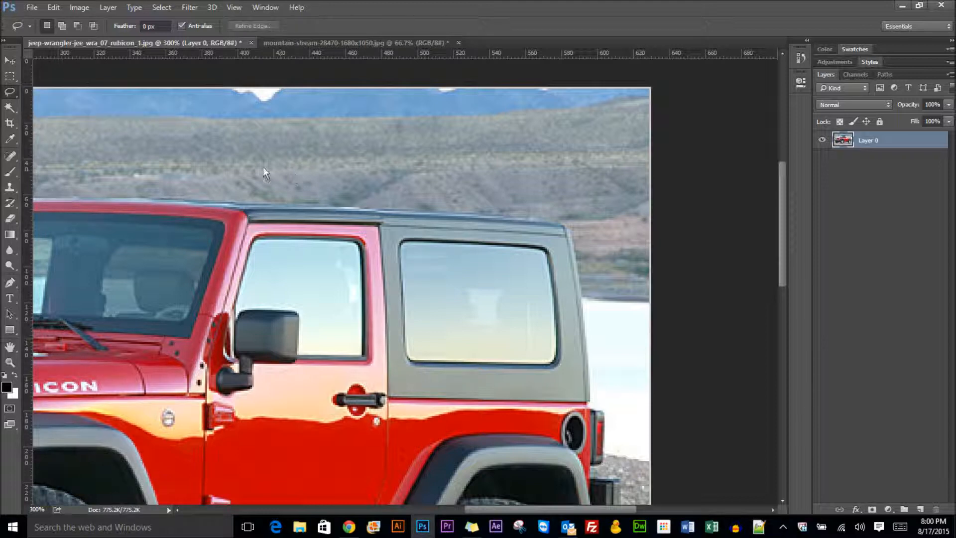
left_click_drag(288, 200, 374, 216)
mouse_move(578, 261)
left_mouse_down()
mouse_move(590, 386)
mouse_move(618, 417)
mouse_move(631, 412)
mouse_move(623, 370)
left_mouse_up()
left_click_drag(639, 409, 606, 435)
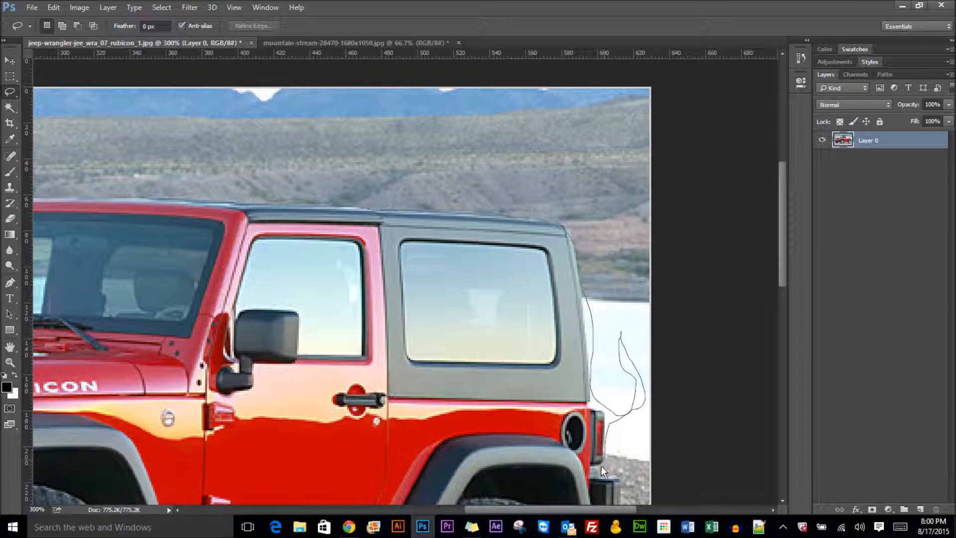
left_click_drag(596, 468, 620, 477)
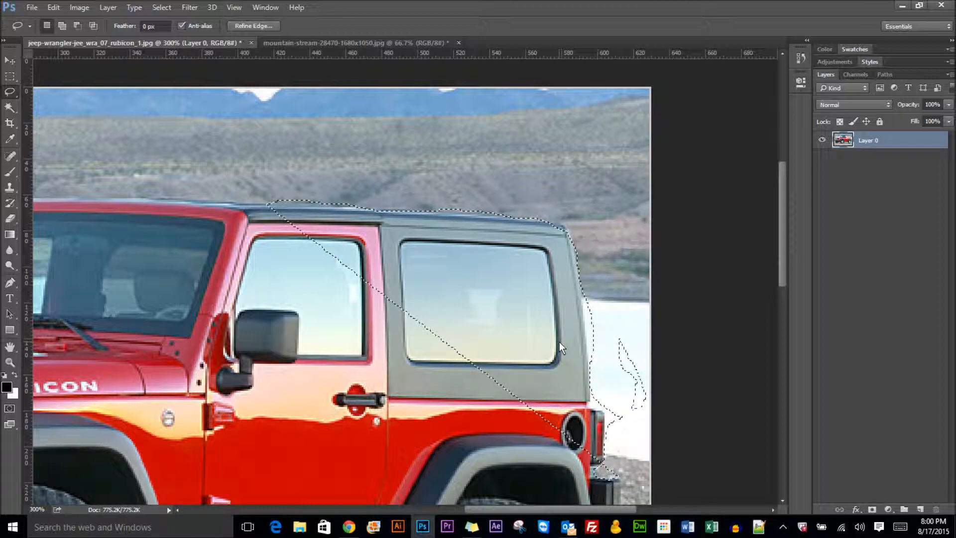
key("ctrl+d")
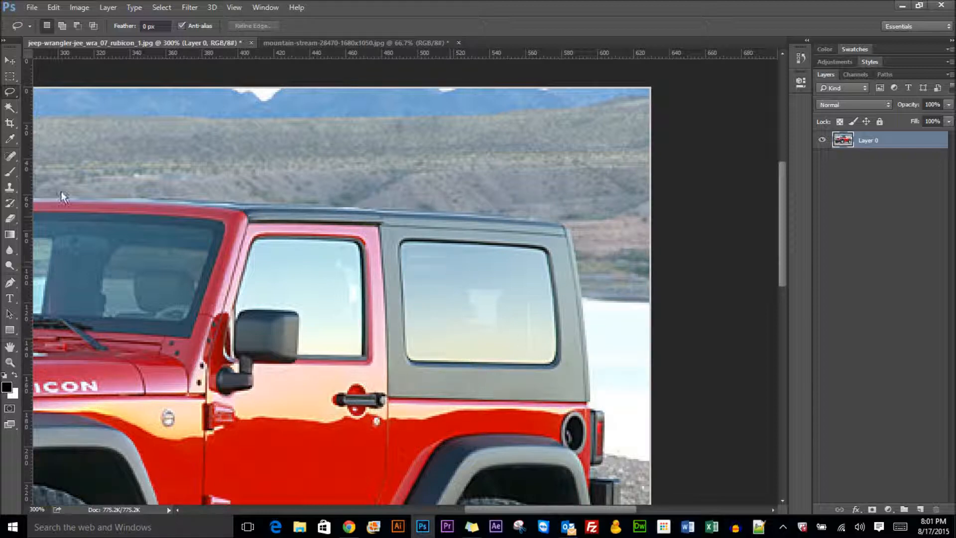
- Try the Magnetic Lasso around the Jeep's rear side window, and discard the selection
right_click(10, 92)
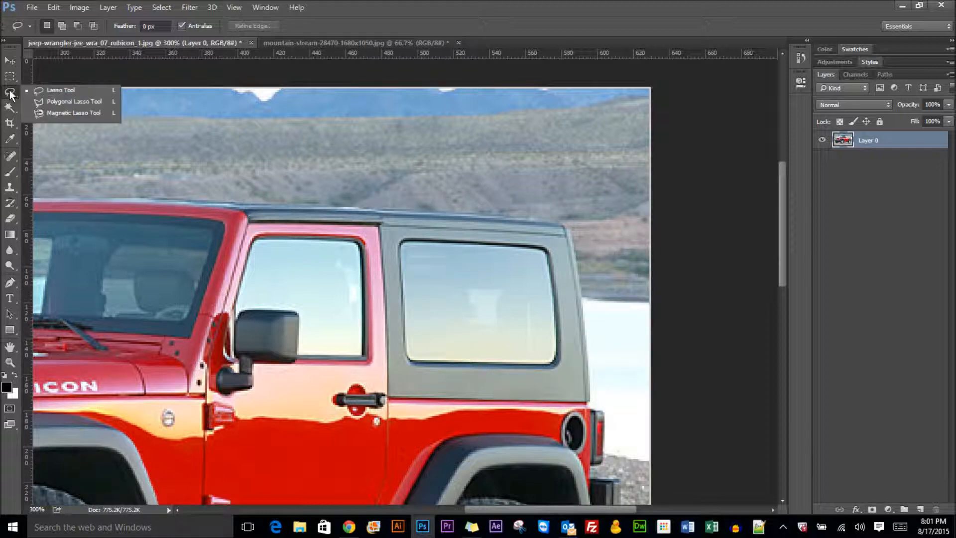
left_click(52, 112)
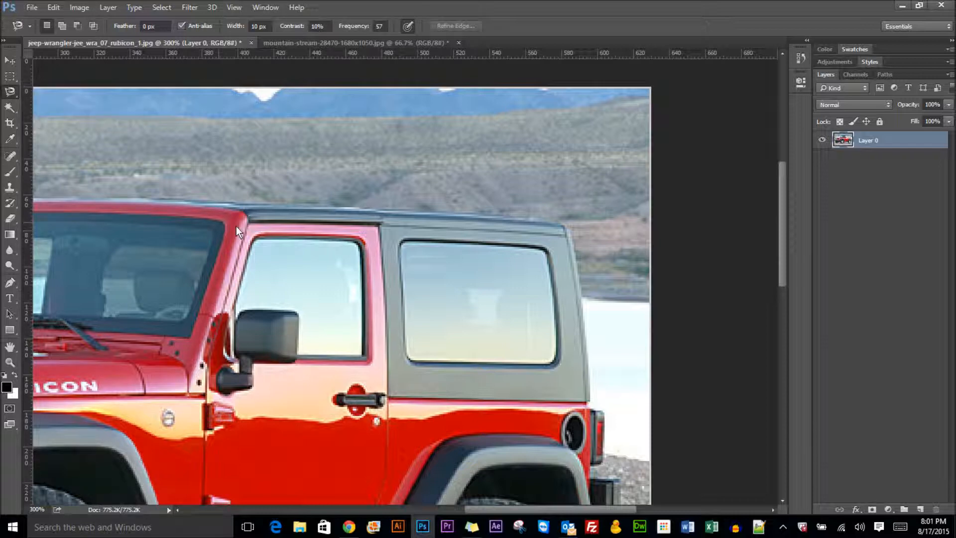
left_click(538, 350)
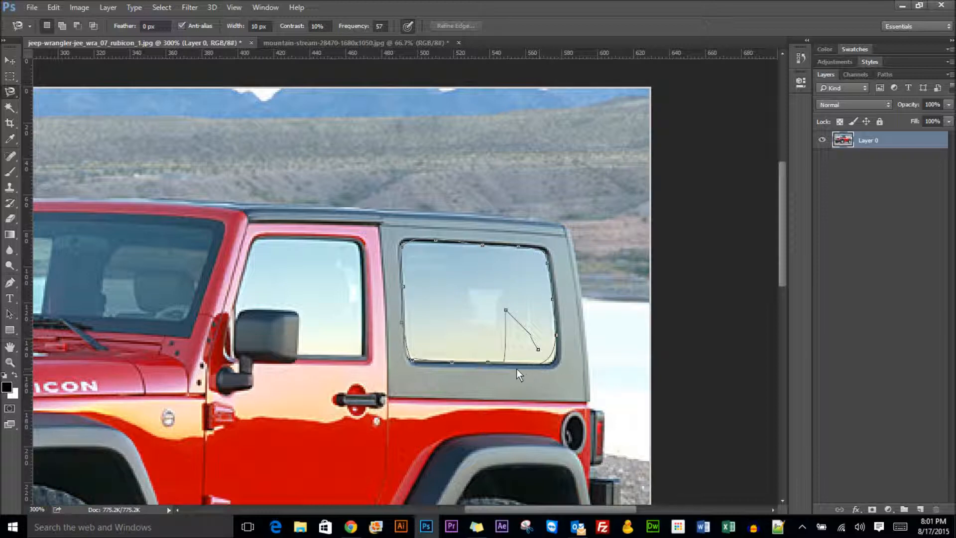
double_click(455, 362)
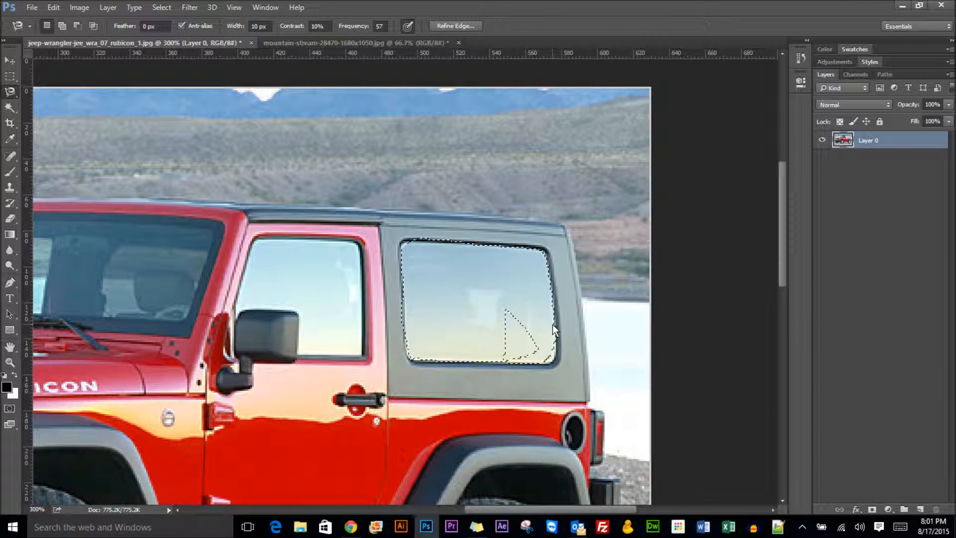
key("ctrl+d")
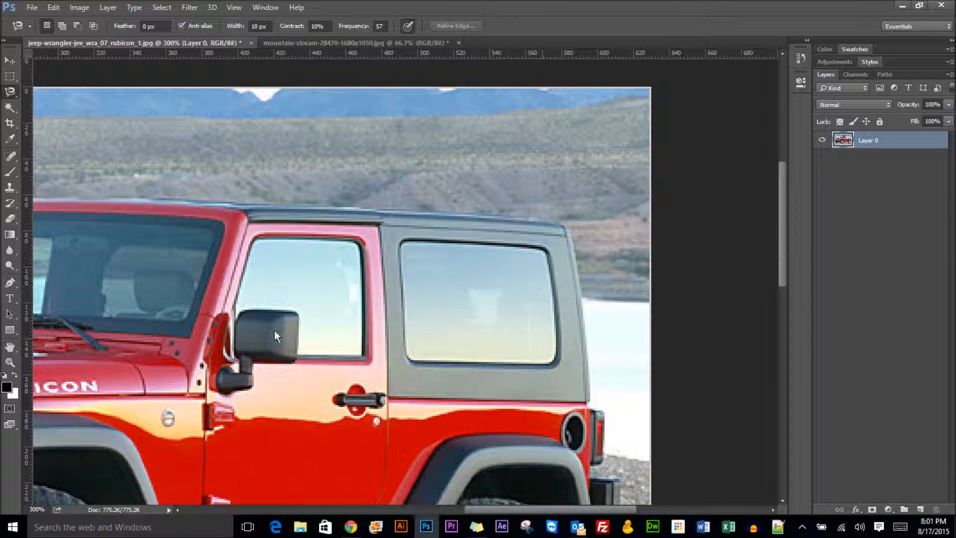
- Try the Magnetic Lasso along the rear roofline and back edge of the Jeep, and discard the selection
left_click(354, 206)
double_click(590, 400)
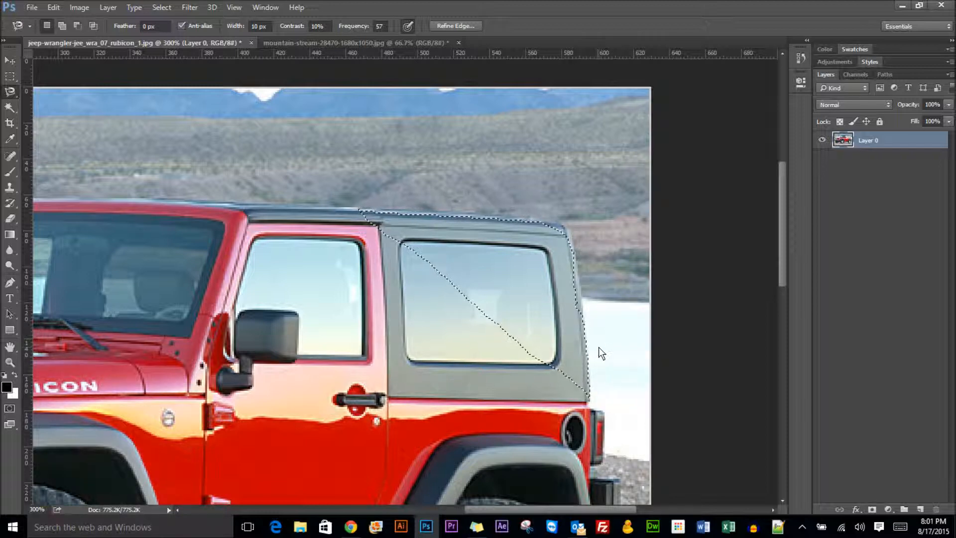
key("ctrl+d")
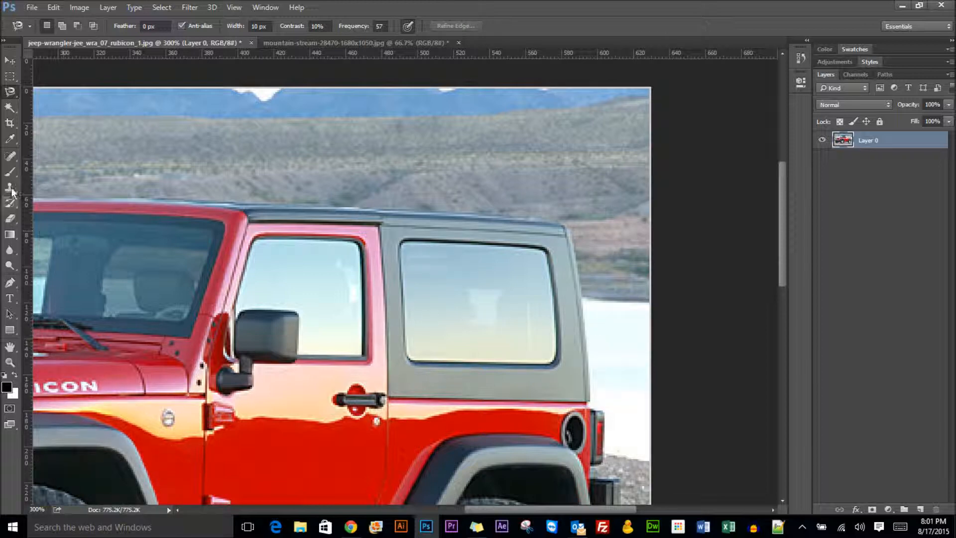
- Start a Polygonal Lasso outline at the Jeep's rear roofline and trace down the back edge to the rear bumper
left_click(11, 93)
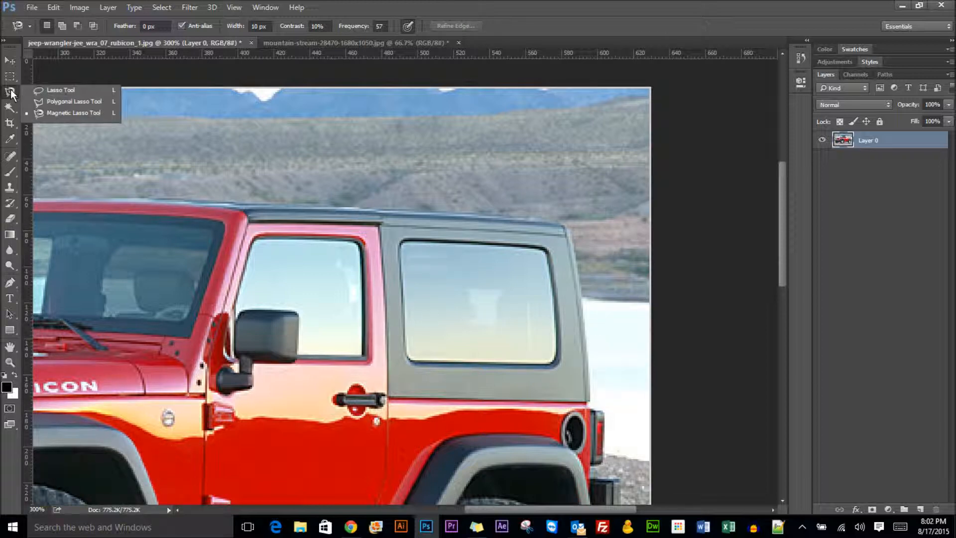
left_click(66, 105)
left_click(442, 222)
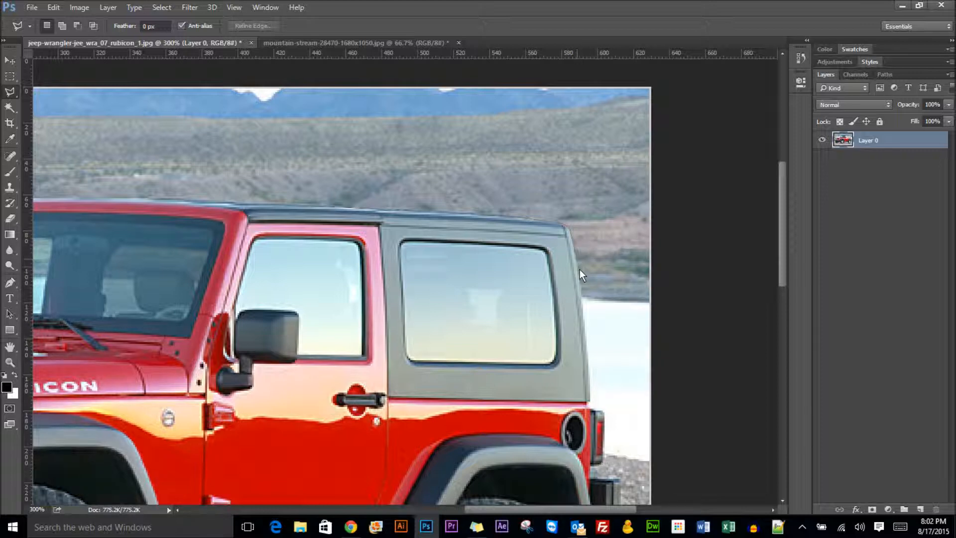
left_click(583, 315)
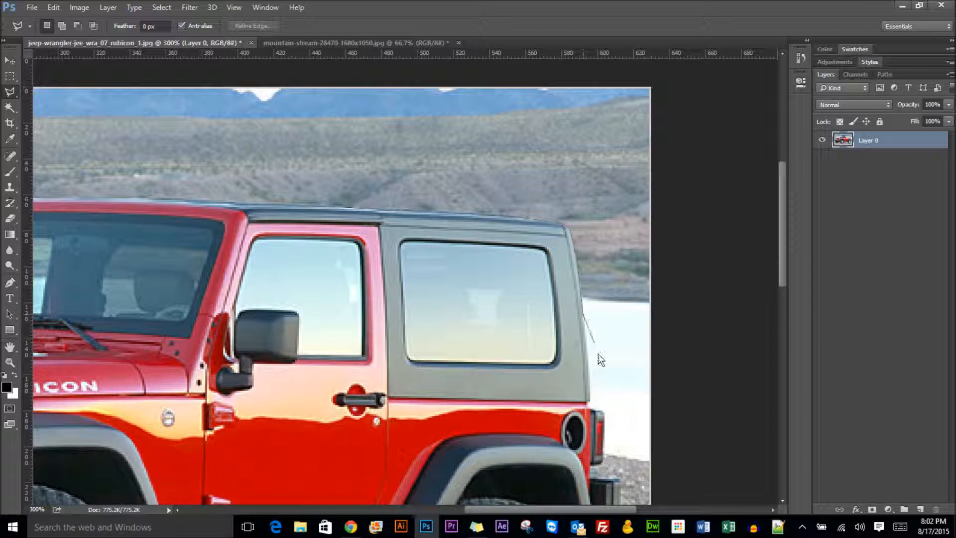
left_click(591, 385)
left_click(621, 477)
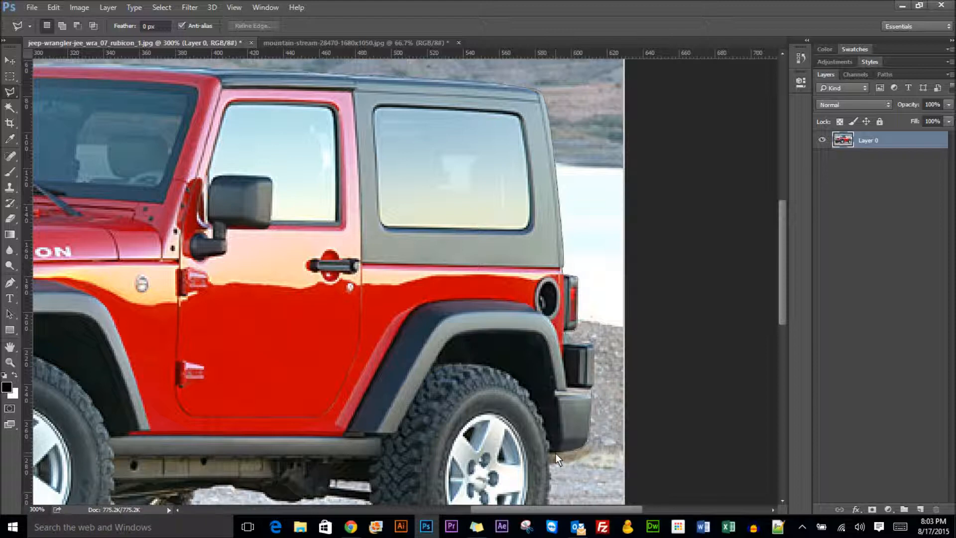
- Continue the polygonal outline around the rear tire and along the underbody to the near front wheel
scroll(550, 455, "down", 3)
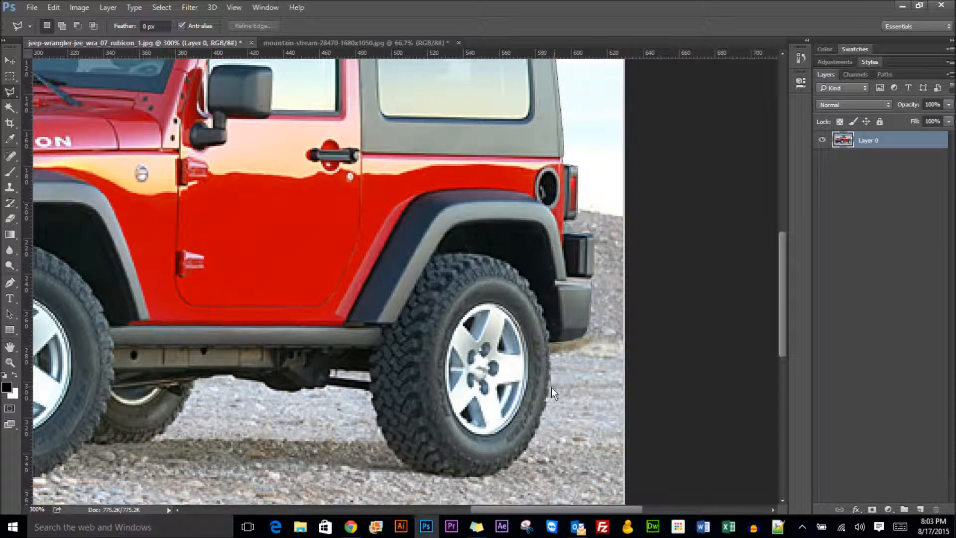
left_click(549, 384)
left_click(86, 442)
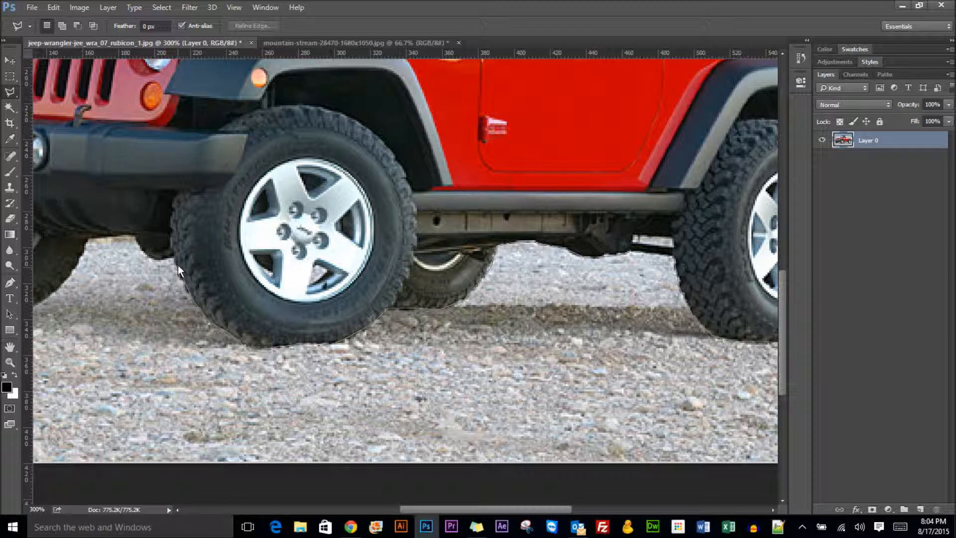
- Trace the polygonal outline past the underside between the front wheels and around the far front tire
left_click(167, 258)
left_click(148, 256)
left_click(139, 247)
left_click(133, 235)
left_click(51, 296)
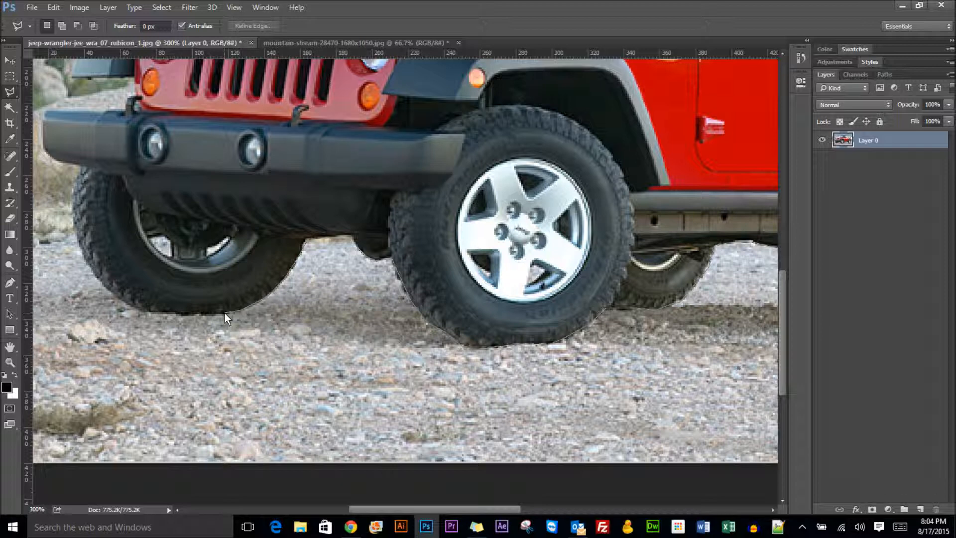
left_click(144, 312)
left_click(121, 300)
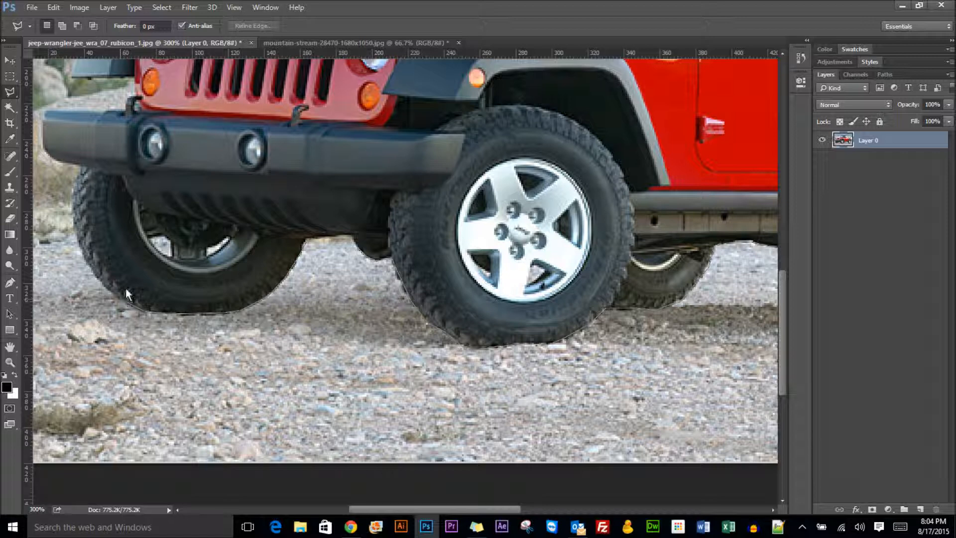
left_click(88, 260)
left_click(73, 214)
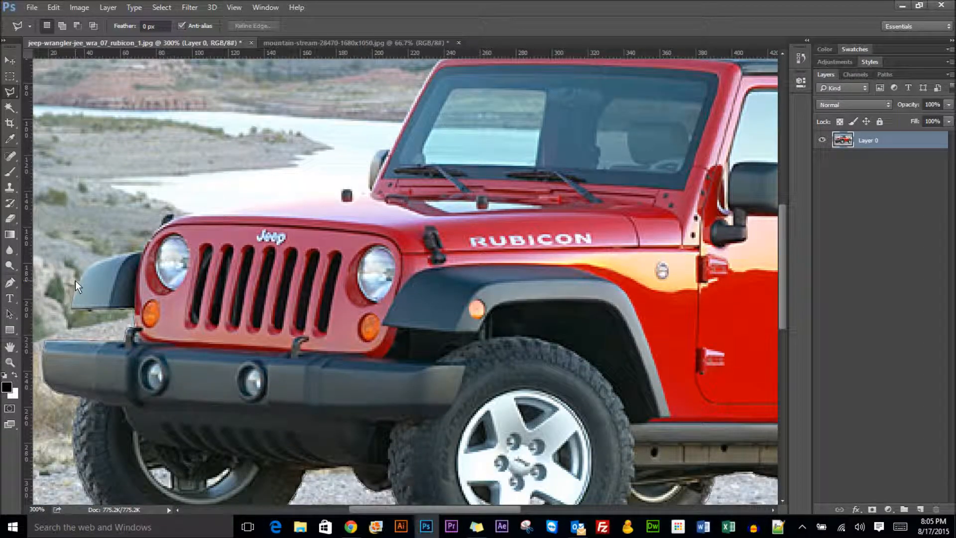
- Continue the polygonal outline over the far front fender and along the hood's top edge to the base of the windshield
left_click(113, 256)
left_click(138, 252)
left_click(144, 250)
left_click(149, 236)
left_click(160, 227)
left_click(168, 220)
left_click(340, 196)
left_click(369, 190)
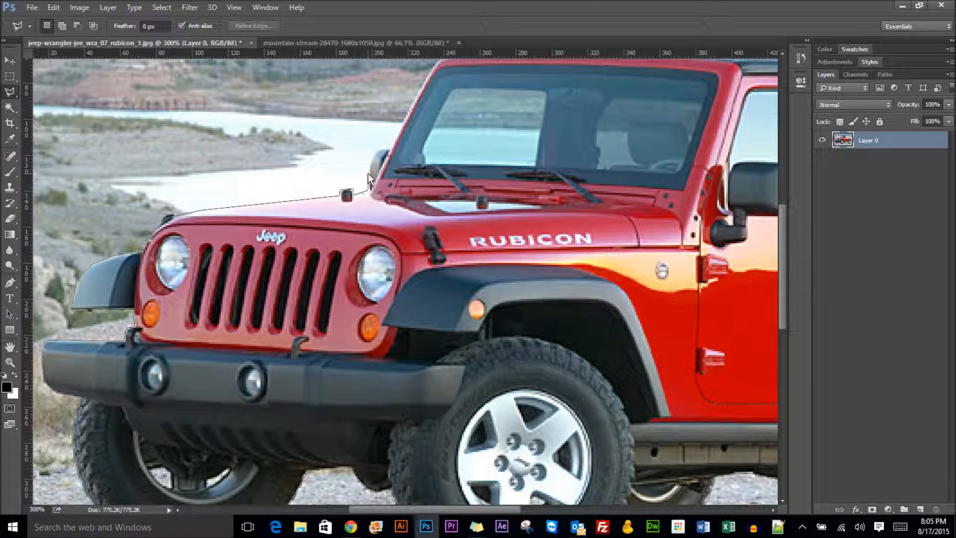
- Trace the outline around the far side mirror, up the windshield frame and along the roof, and close the selection at the rear
left_click(372, 158)
left_click(389, 149)
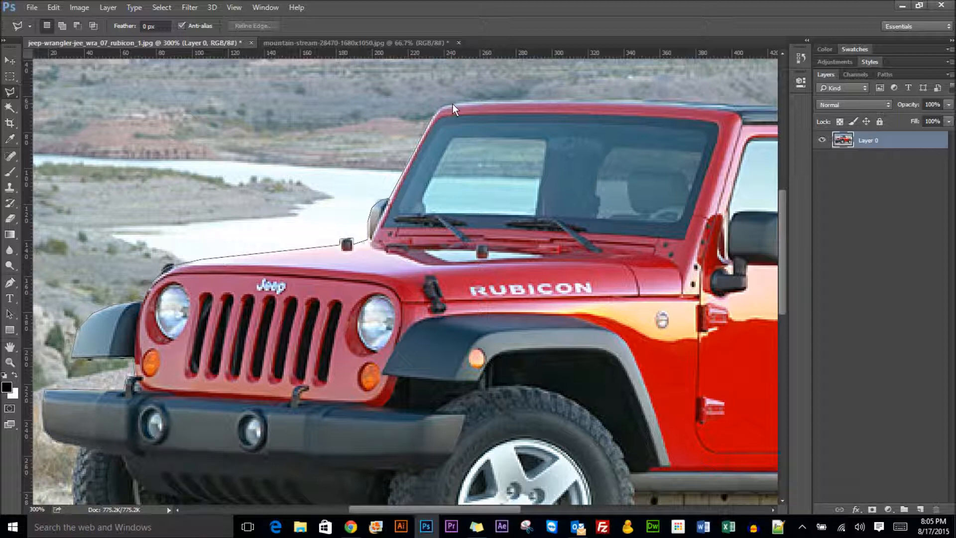
left_click(482, 102)
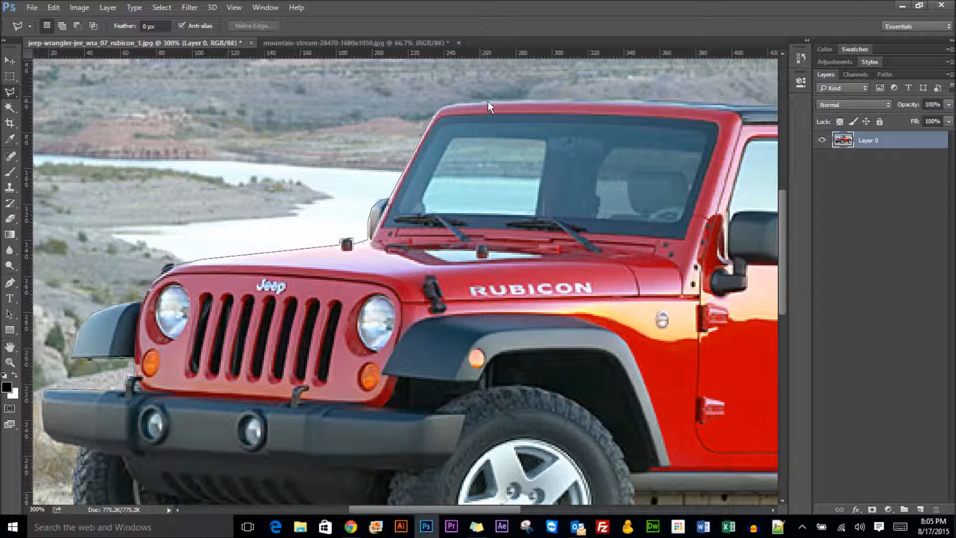
left_click(632, 100)
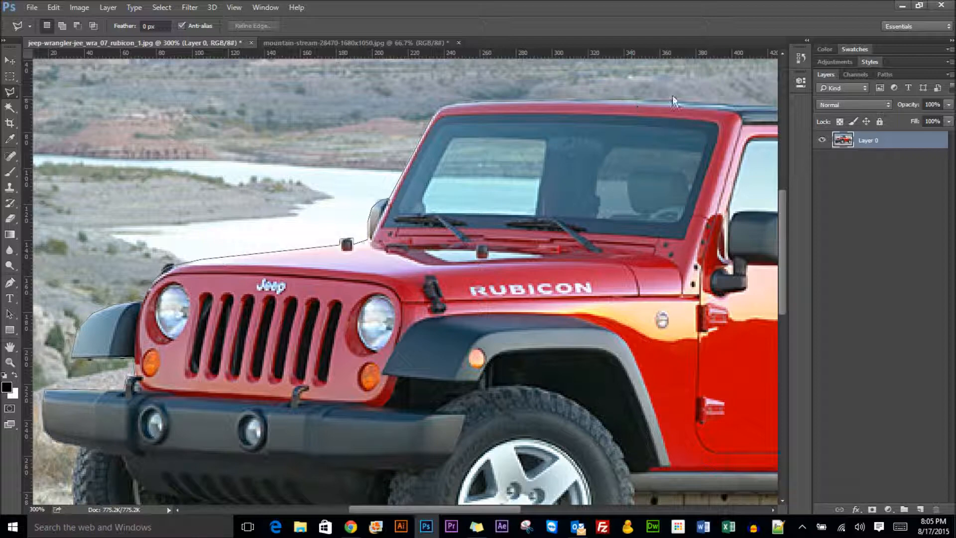
left_click(710, 102)
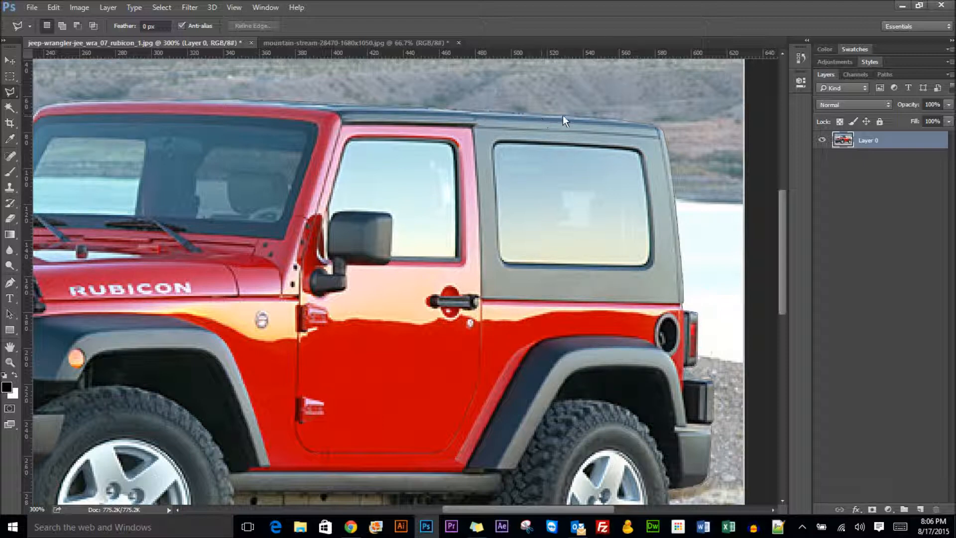
double_click(612, 118)
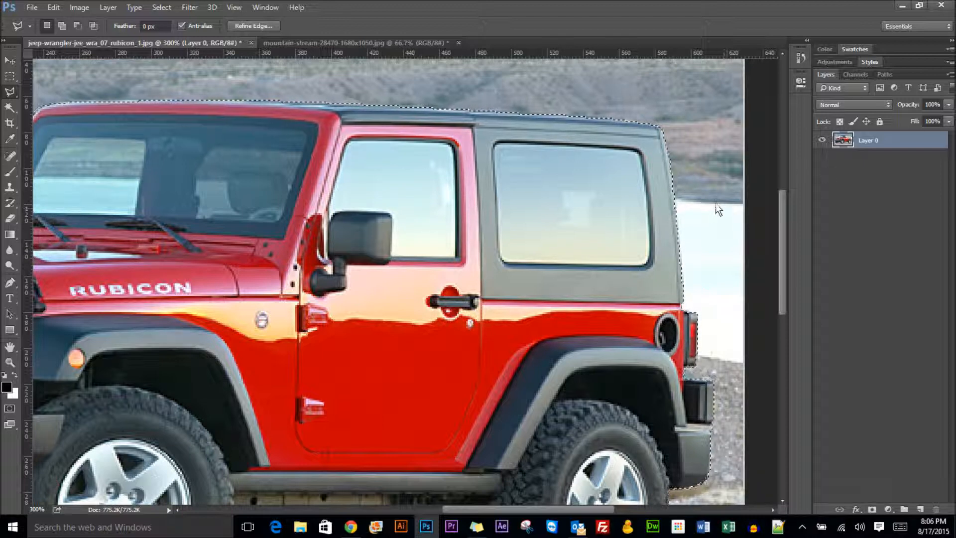
- Copy the selected Jeep to its own layer and hide the original photo layer, Layer 0
key("ctrl+j")
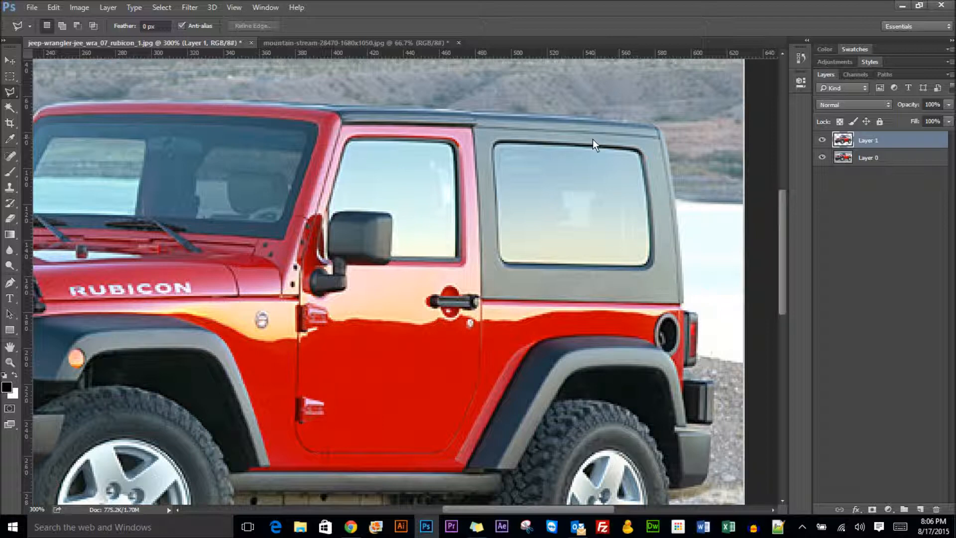
left_click(10, 62)
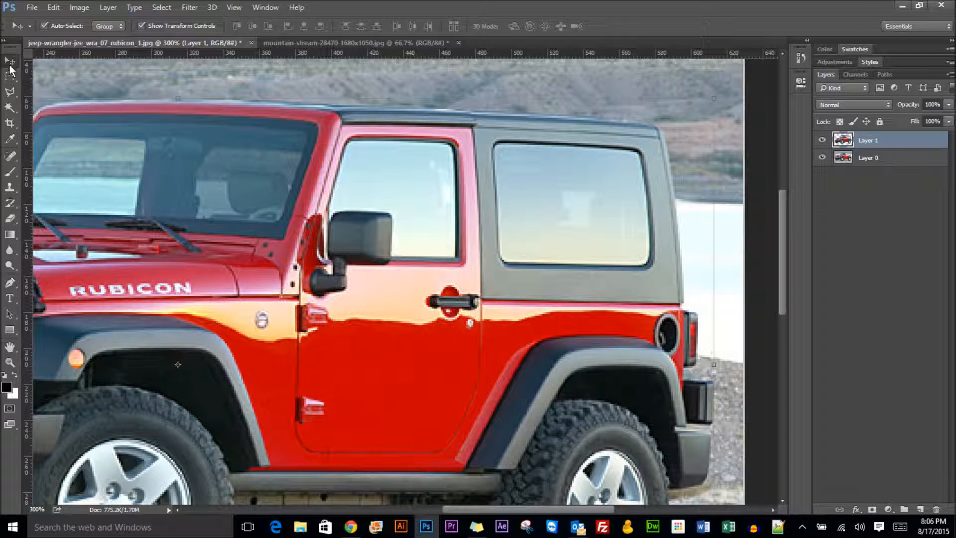
left_click(911, 156)
left_click(911, 140)
left_click(910, 158)
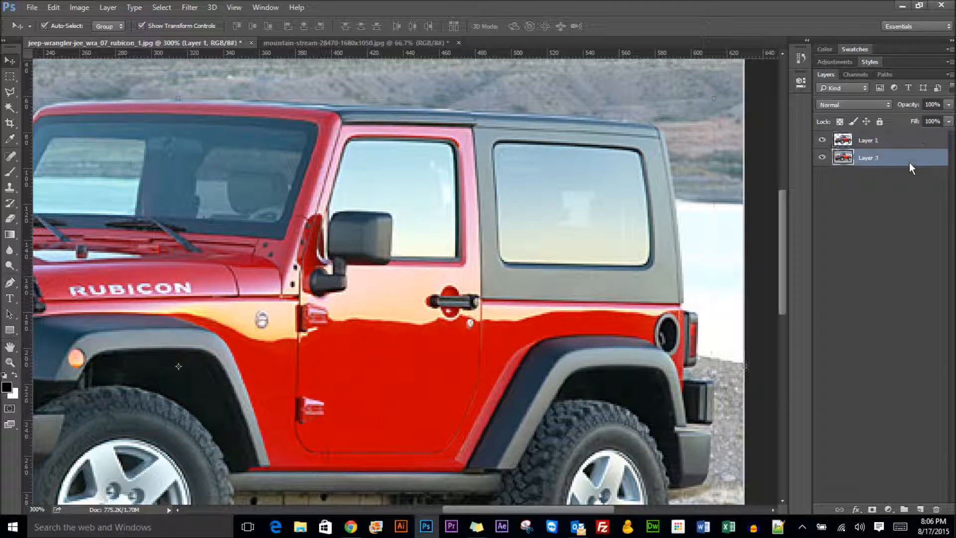
left_click(905, 146)
left_click(902, 163)
left_click(901, 139)
left_click(891, 161)
left_click(822, 139)
left_click(822, 156)
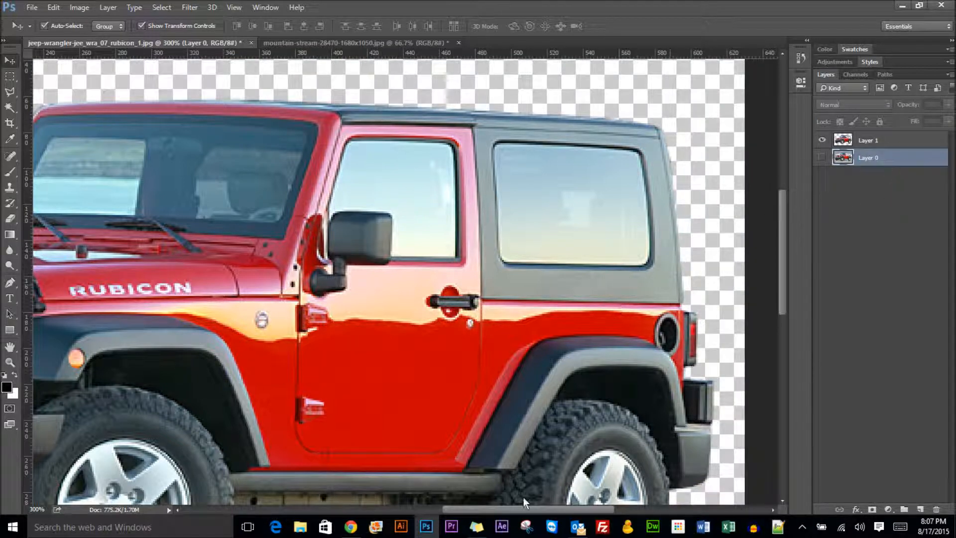
- Move the cut-out Jeep into the mountain-stream image and place it over the middle of the stream
left_click_drag(531, 509, 494, 509)
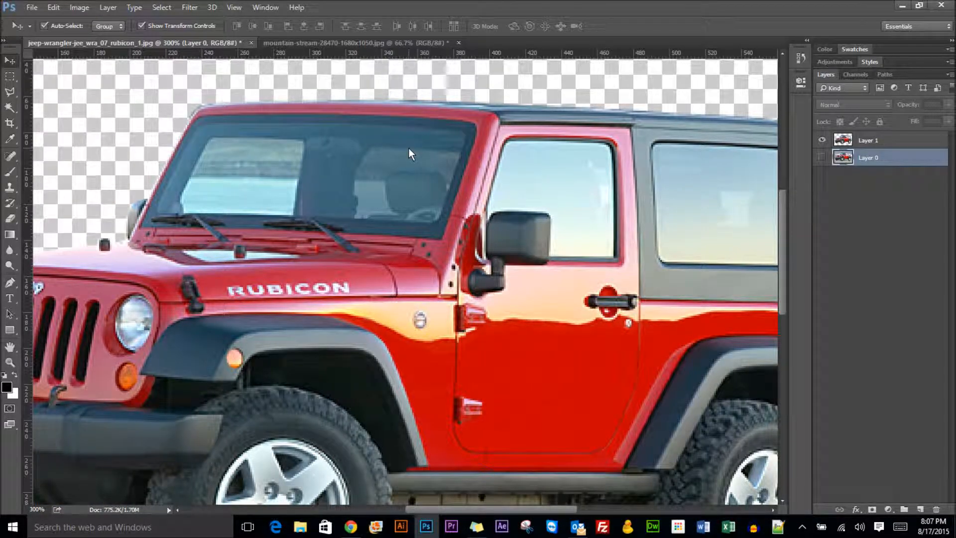
key("ctrl+minus")
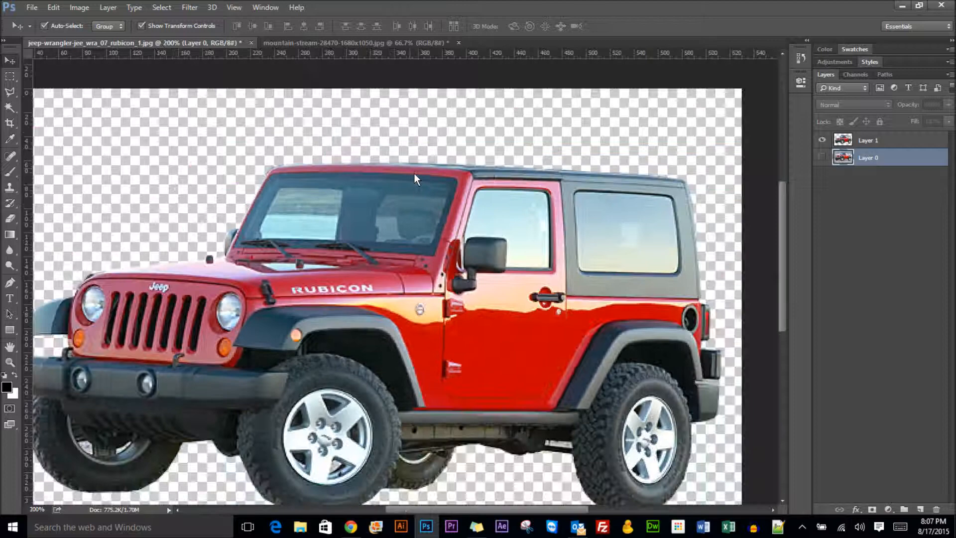
key("ctrl+minus")
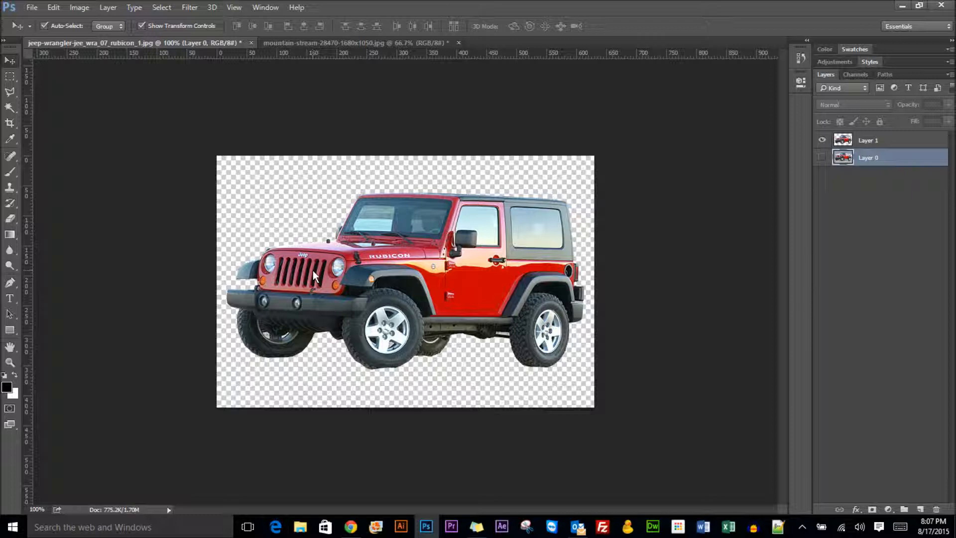
left_click_drag(425, 226, 425, 265)
left_click_drag(475, 308, 467, 360)
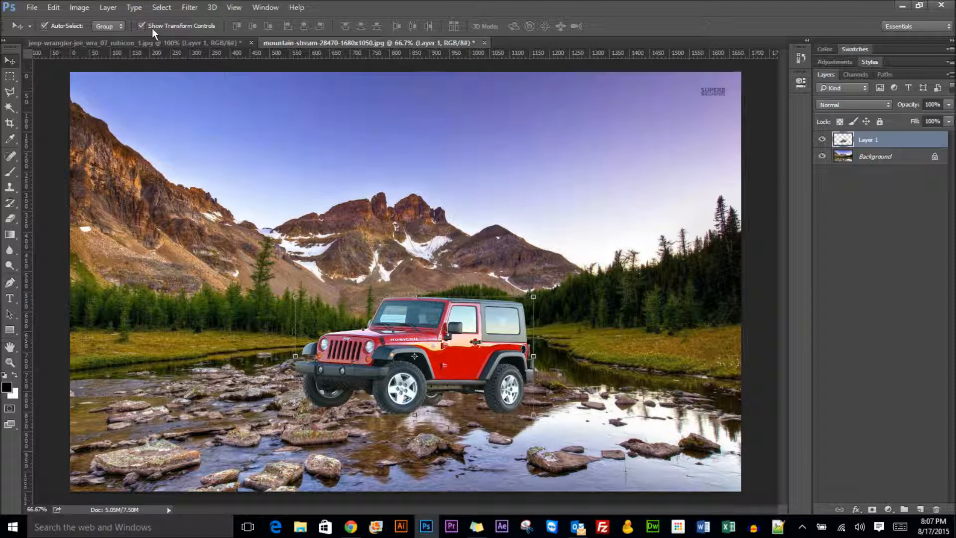
- Try transforming the Jeep with a -1.29° rotation and non-proportional scaling to 33.18% width and 192.76% height, and undo it
mouse_move(542, 285)
left_mouse_down()
mouse_move(527, 270)
mouse_move(539, 294)
mouse_move(536, 285)
left_mouse_up()
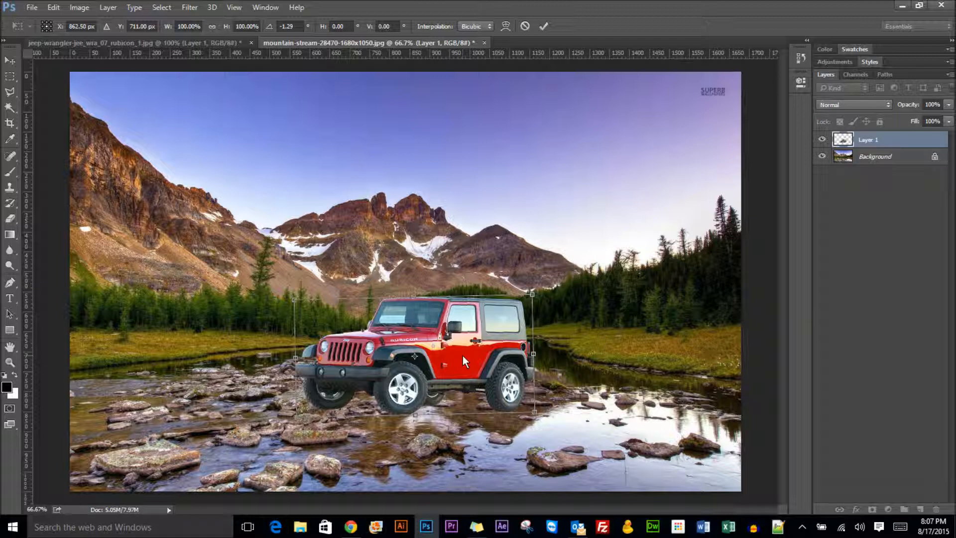
left_click_drag(462, 356, 569, 353)
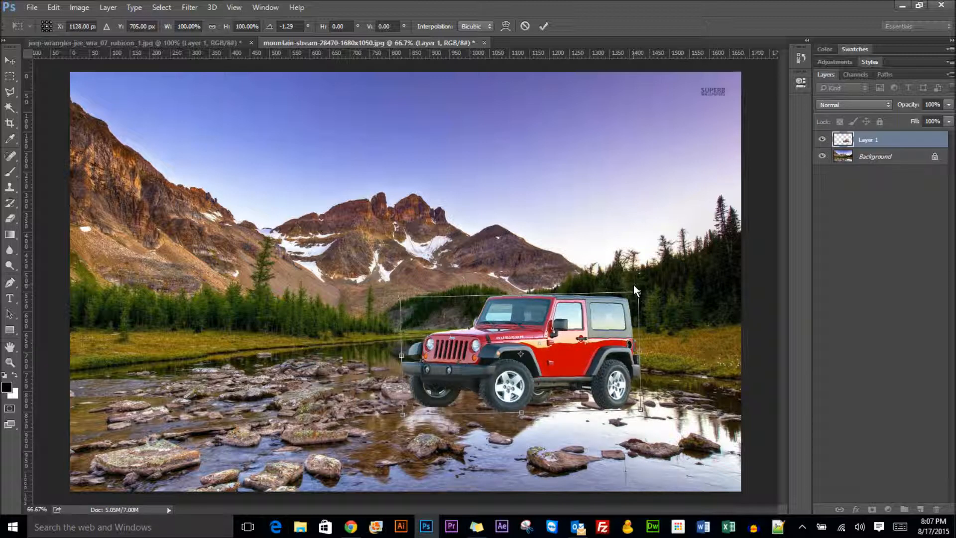
left_click_drag(638, 294, 477, 187)
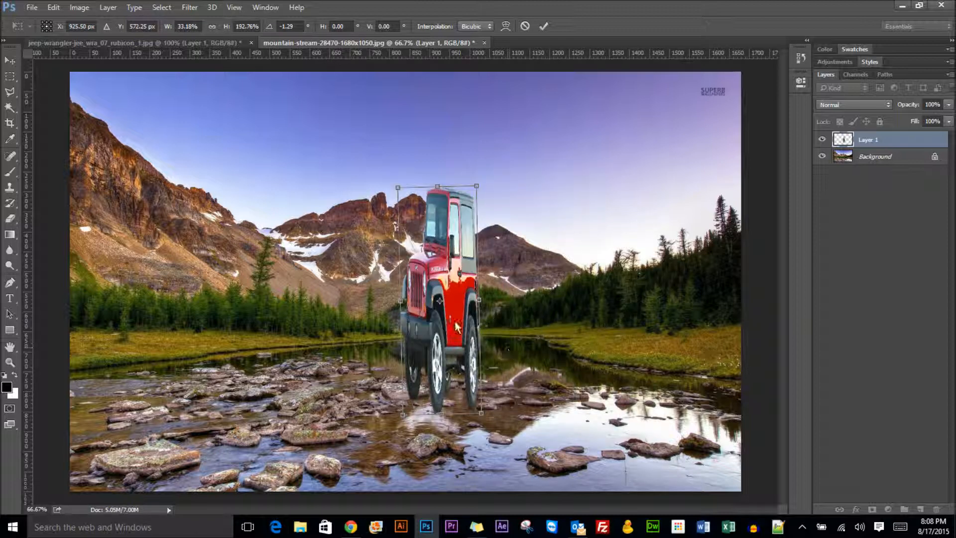
key("Return")
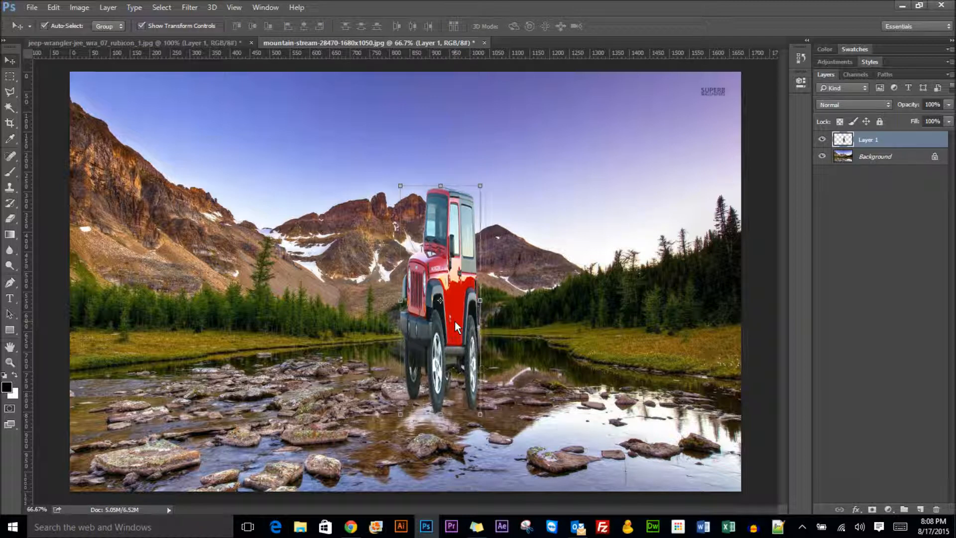
key("ctrl+z")
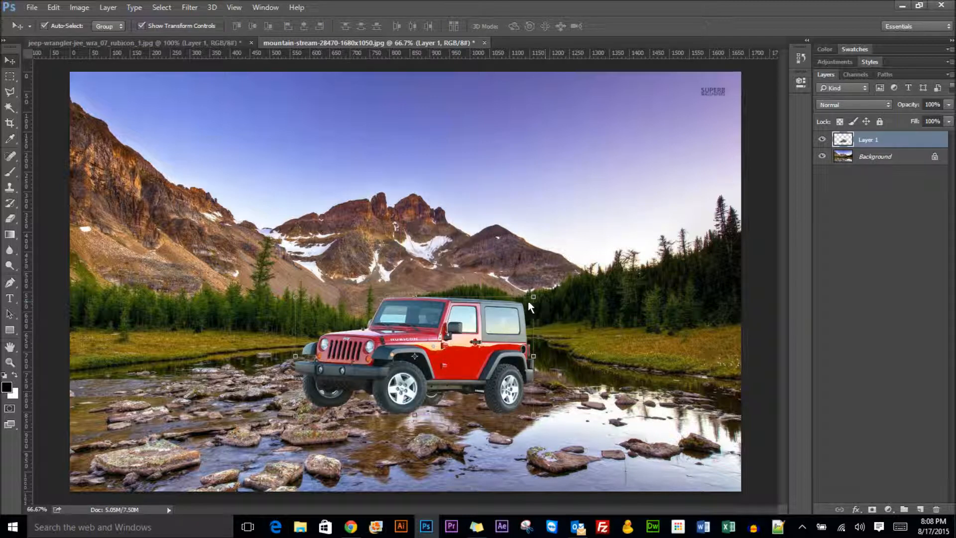
- Enlarge the Jeep proportionally and move it to the lower-left foreground of the stream
left_click_drag(533, 300, 670, 229)
key("Return")
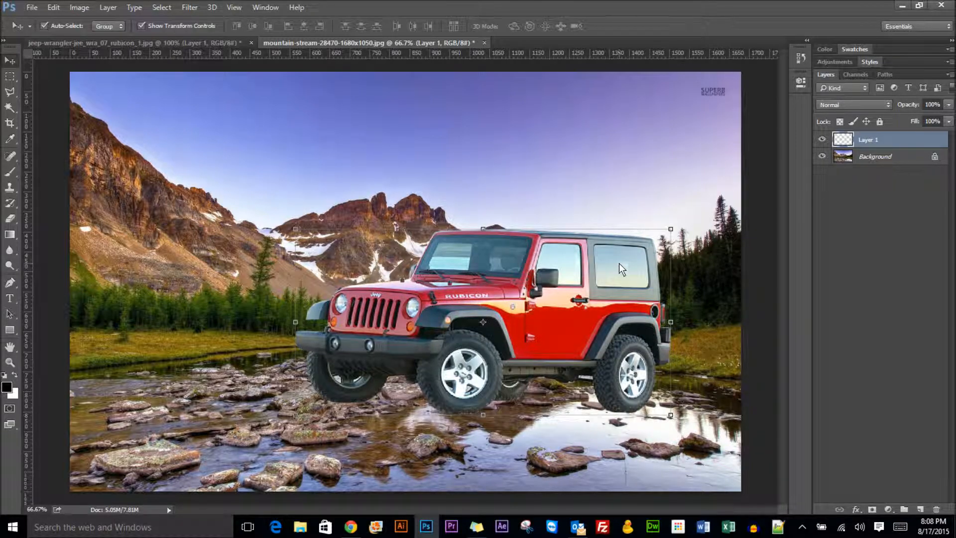
left_click_drag(609, 279, 420, 295)
left_click_drag(362, 351, 348, 404)
left_click_drag(417, 393, 381, 392)
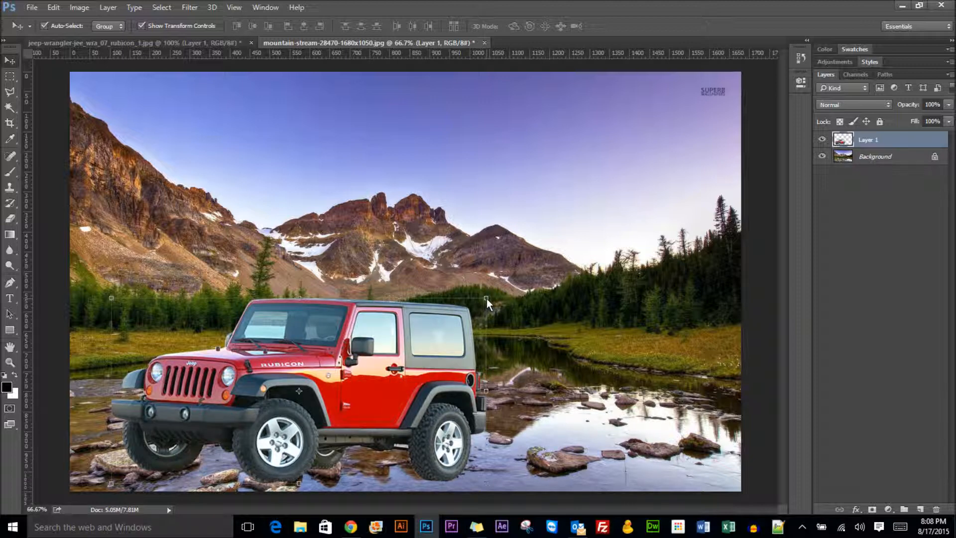
- Scale the Jeep down proportionally to suit the scene and set it over the rocks at the stream's left side
left_click_drag(486, 298, 401, 369)
left_click_drag(294, 419, 309, 384)
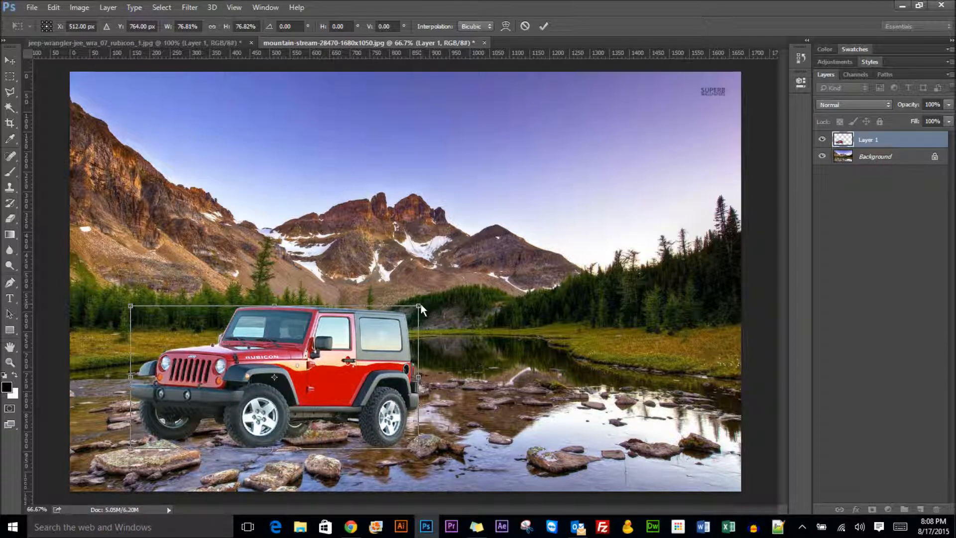
left_click_drag(421, 307, 382, 347)
key("ctrl+z")
left_click_drag(419, 305, 352, 356)
key("Return")
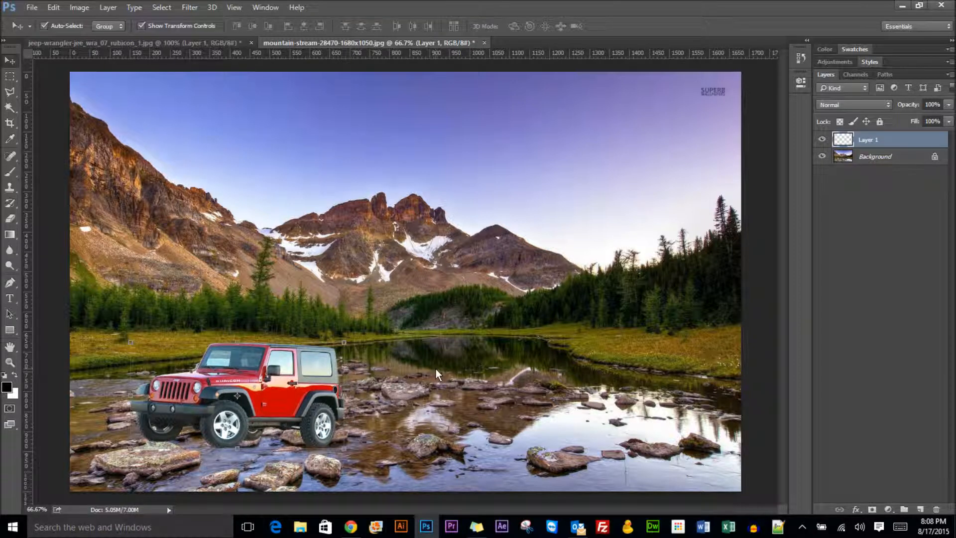
- Shift the Jeep slightly up onto the rocks and rotate it very slightly to fit the ground
left_click_drag(282, 396, 276, 380)
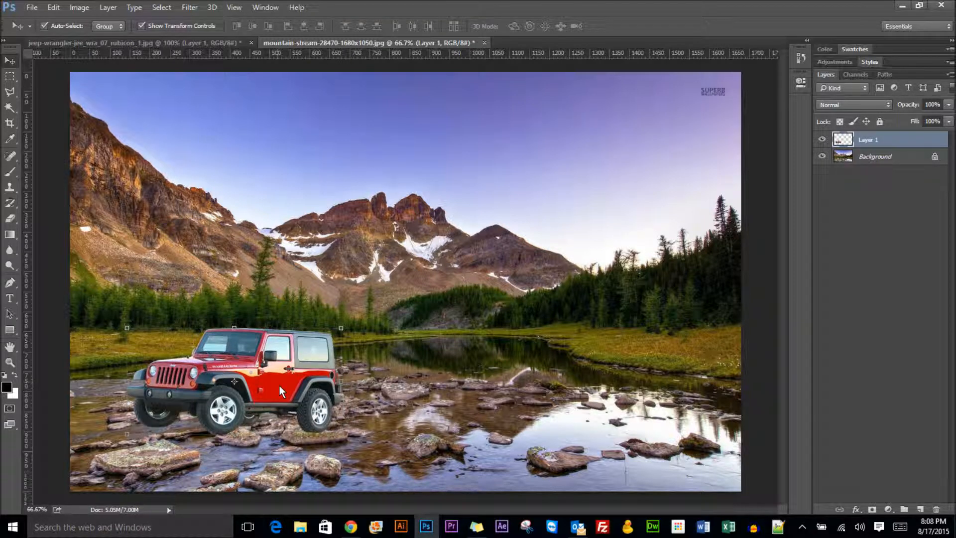
left_click_drag(355, 325, 356, 315)
key("Return")
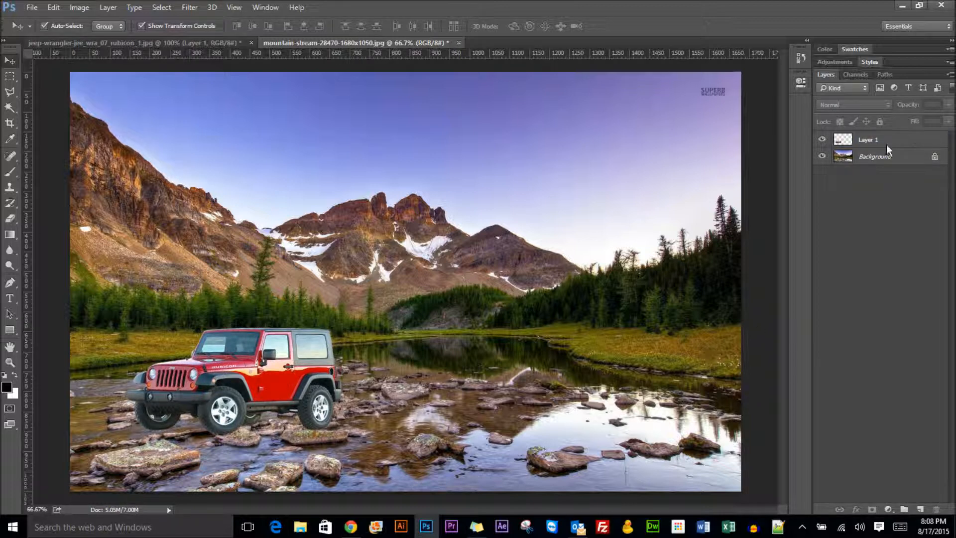
- Rename the pasted vehicle's layer to Jeep and deselect it
left_click(914, 157)
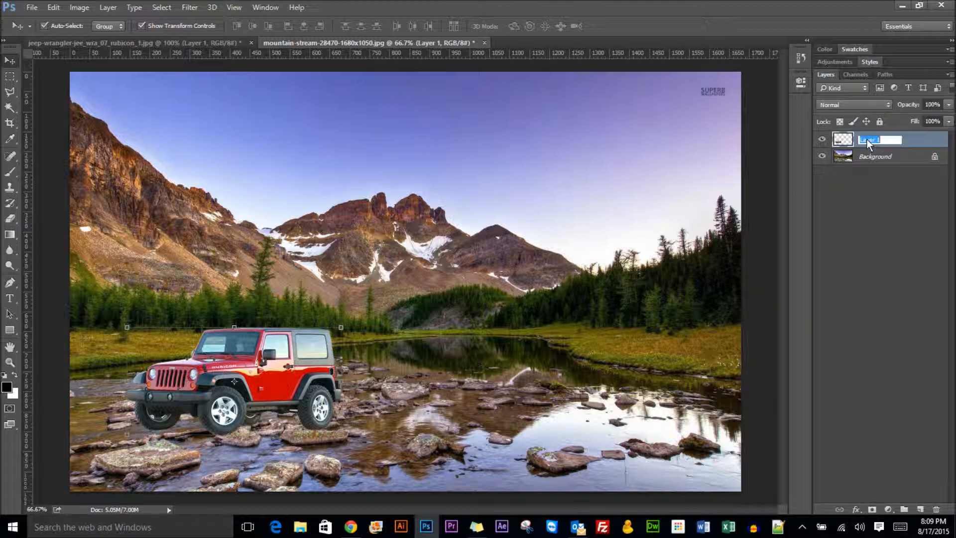
type("Jeep")
key("Return")
left_click(691, 424)
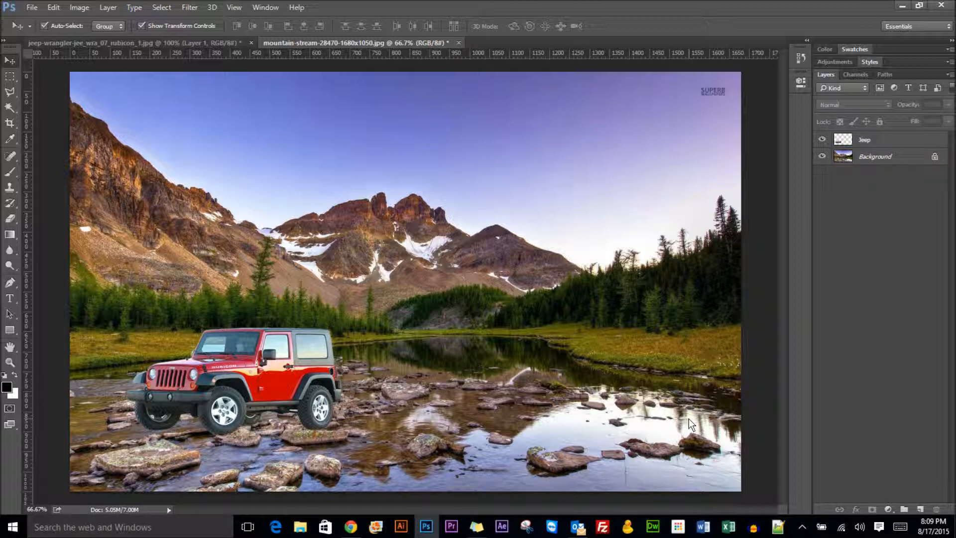